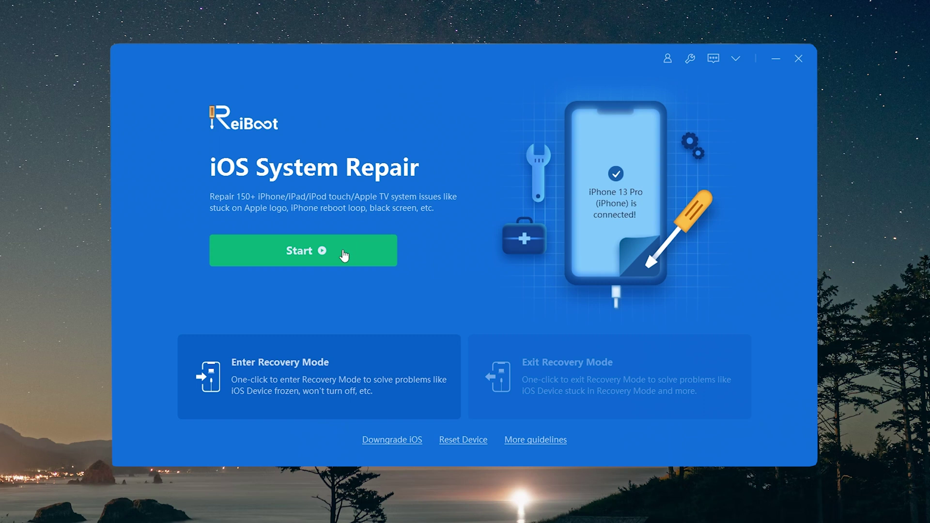
# Start Standard Repair for the iPhone 13 Pro and download the iOS 16.0 firmware package
pyautogui.click(344, 255)
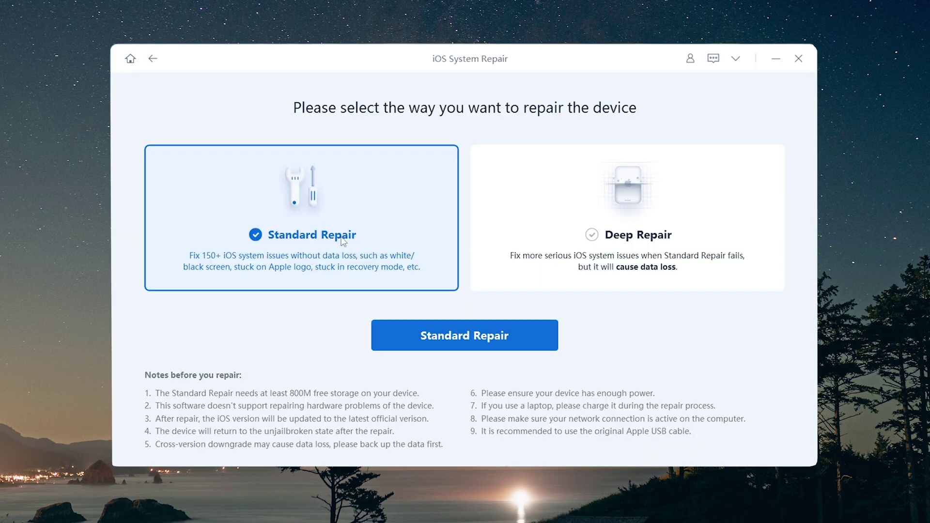
pyautogui.click(420, 330)
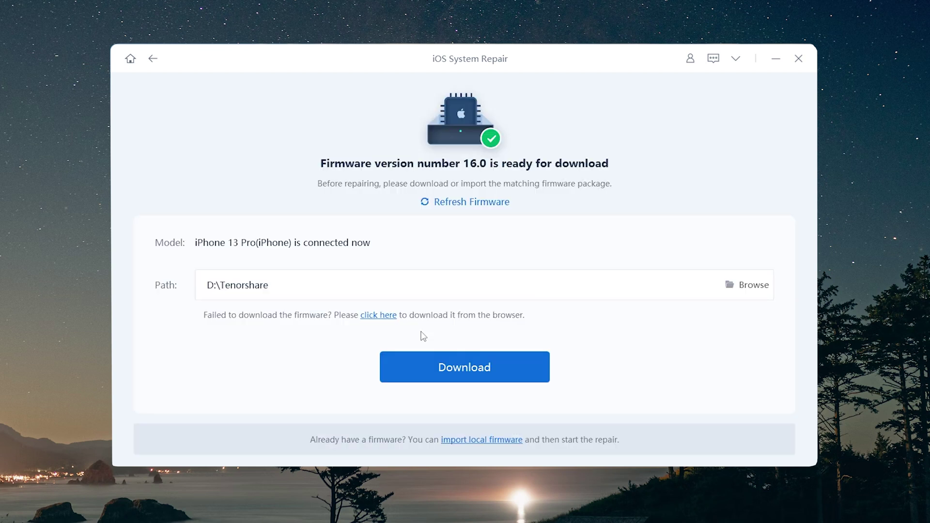
pyautogui.click(475, 369)
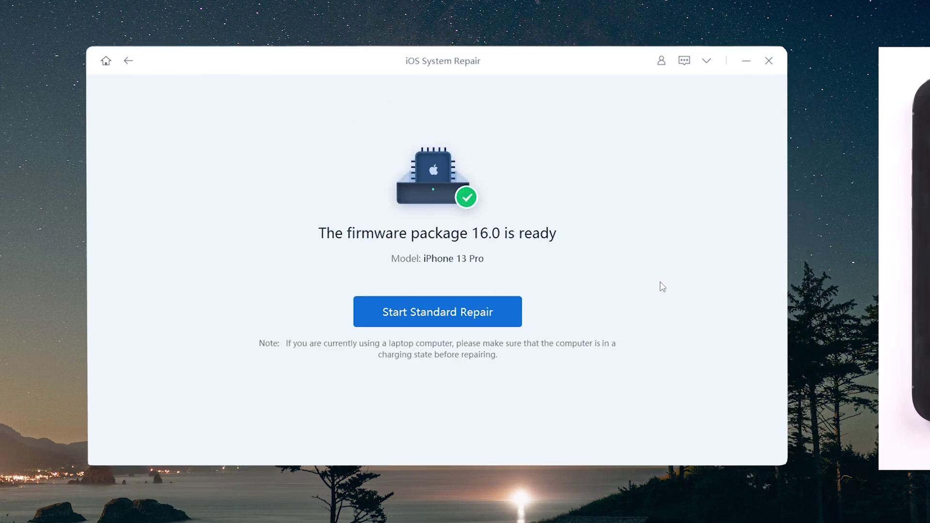
# Run Standard Repair on the iPhone 13 Pro using the downloaded iOS 16.0 firmware
pyautogui.click(418, 312)
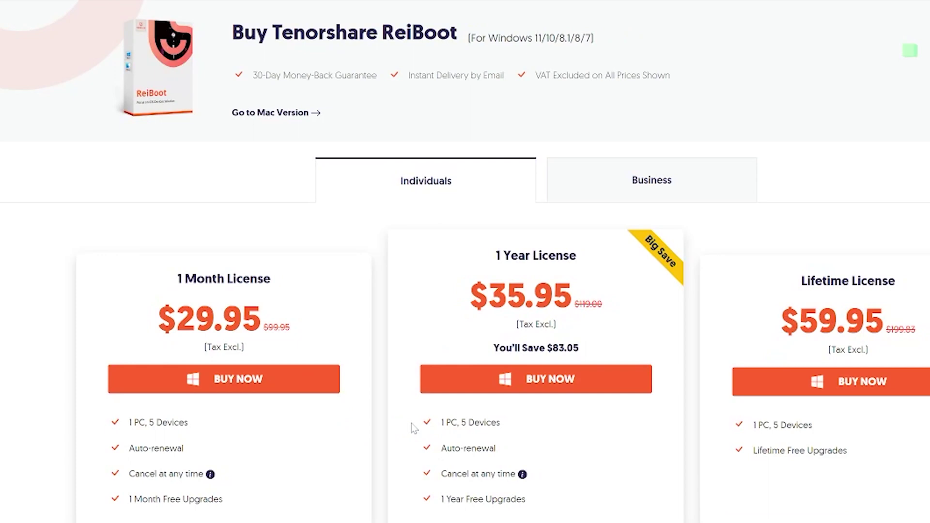
# Switch the ReiBoot store page to the Business tab to view business licence pricing
pyautogui.click(623, 199)
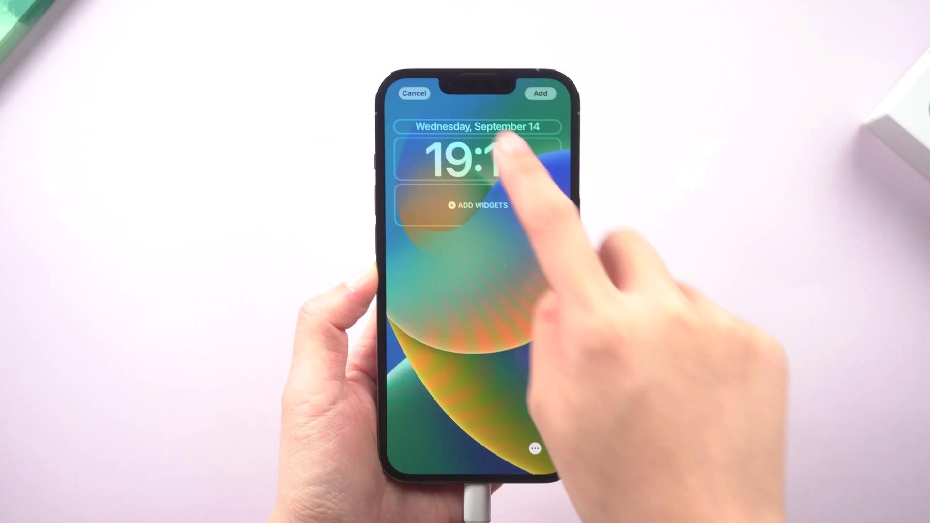